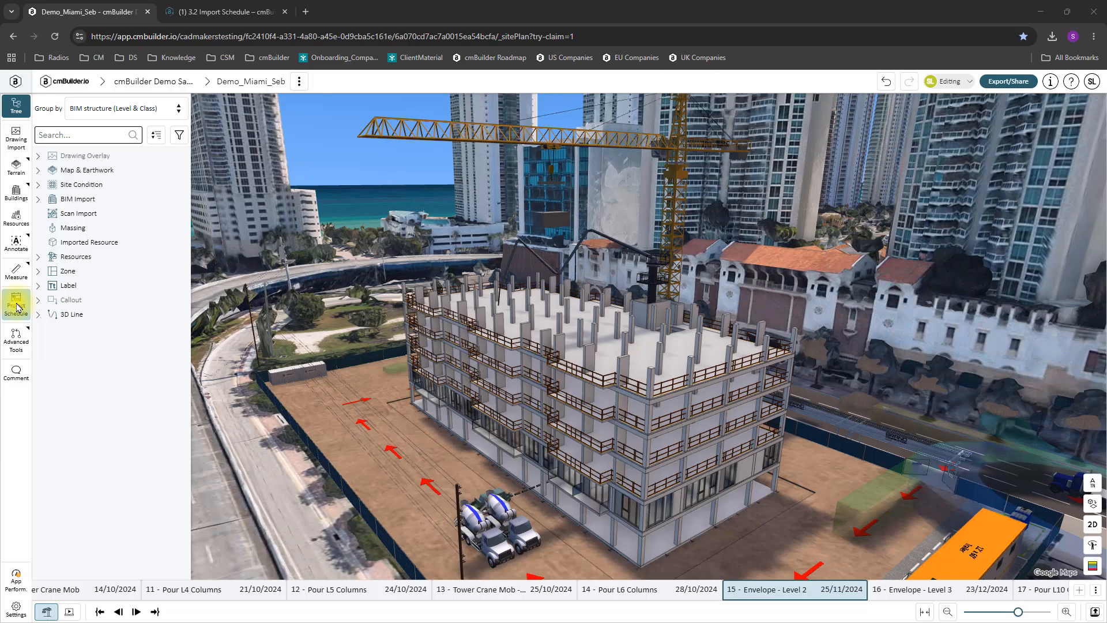
- Open the schedule import for the project schedule and bring up the file upload
{"action": "left_click", "coordinate": [16, 305]}
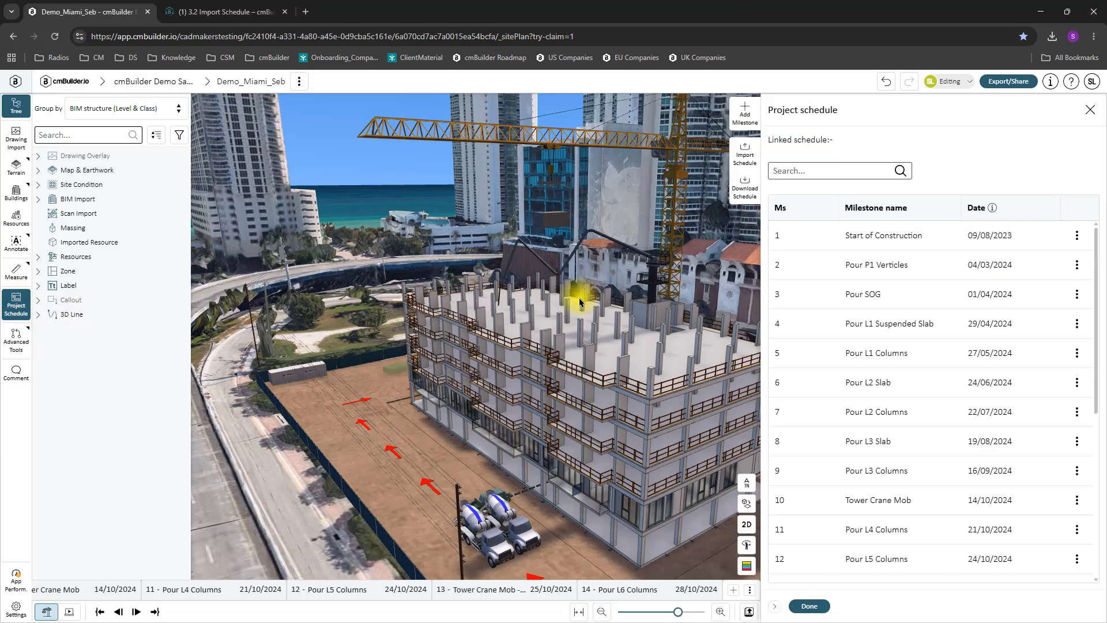
{"action": "left_click", "coordinate": [754, 158]}
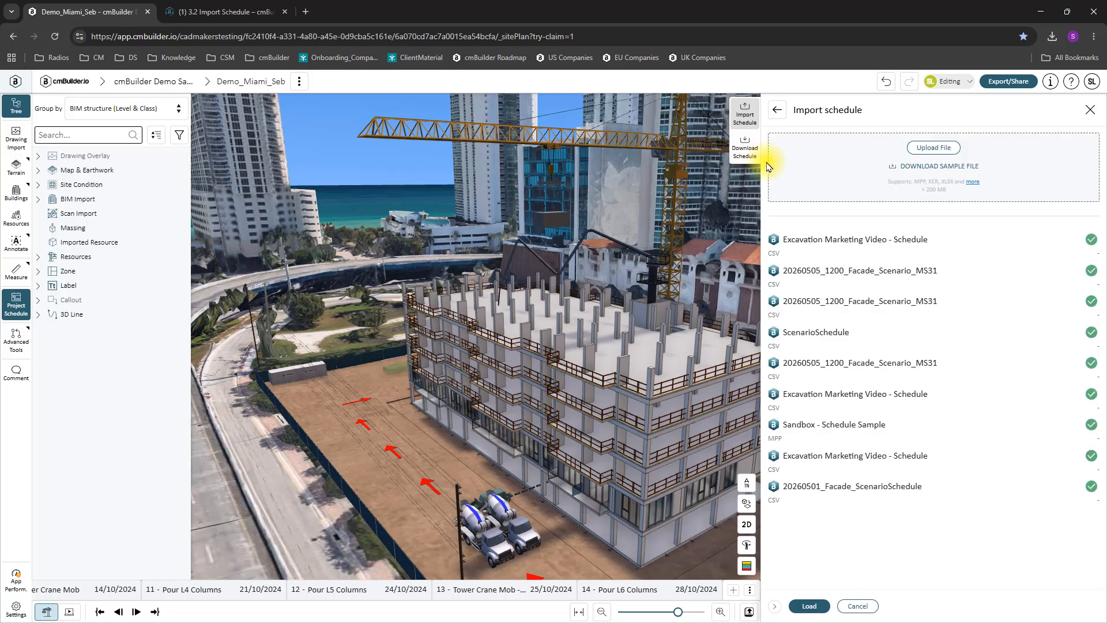
{"action": "left_click", "coordinate": [923, 151]}
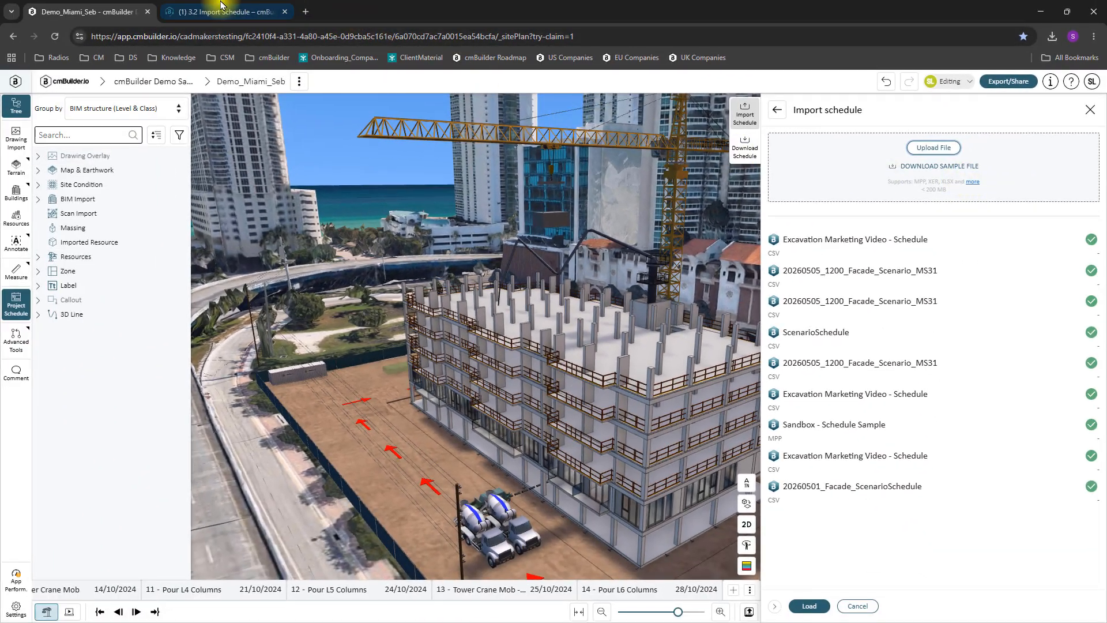
- Check the supported file types in the Import Schedule help article and return to the Demo_Miami_Seb project
{"action": "left_click", "coordinate": [219, 8]}
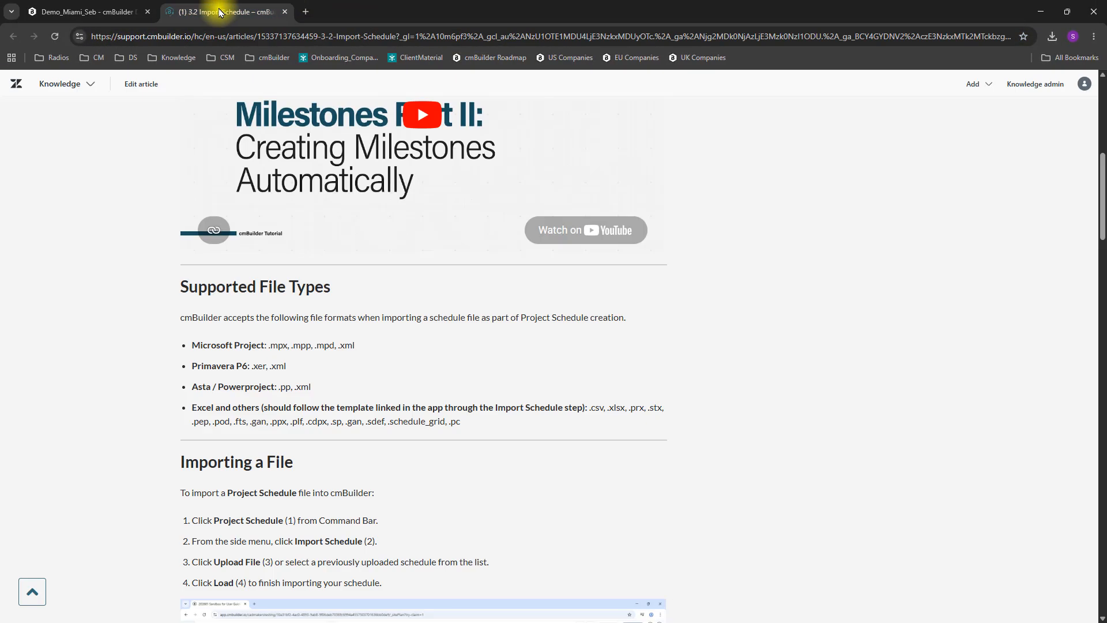
{"action": "scroll", "coordinate": [386, 389], "scroll_direction": "down", "scroll_amount": 1}
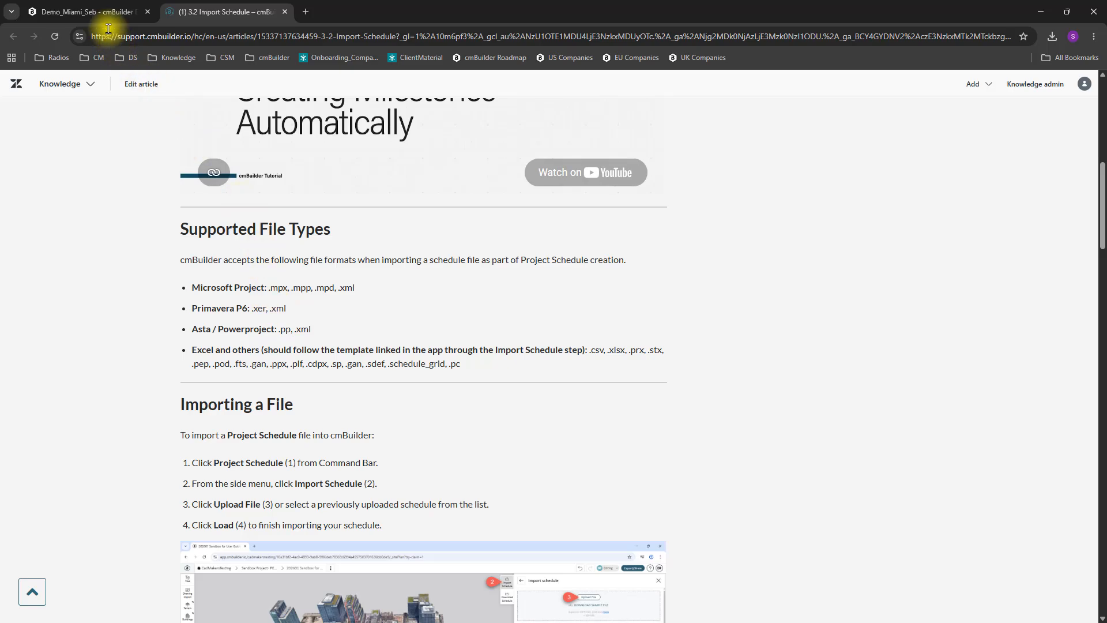
{"action": "left_click", "coordinate": [94, 11]}
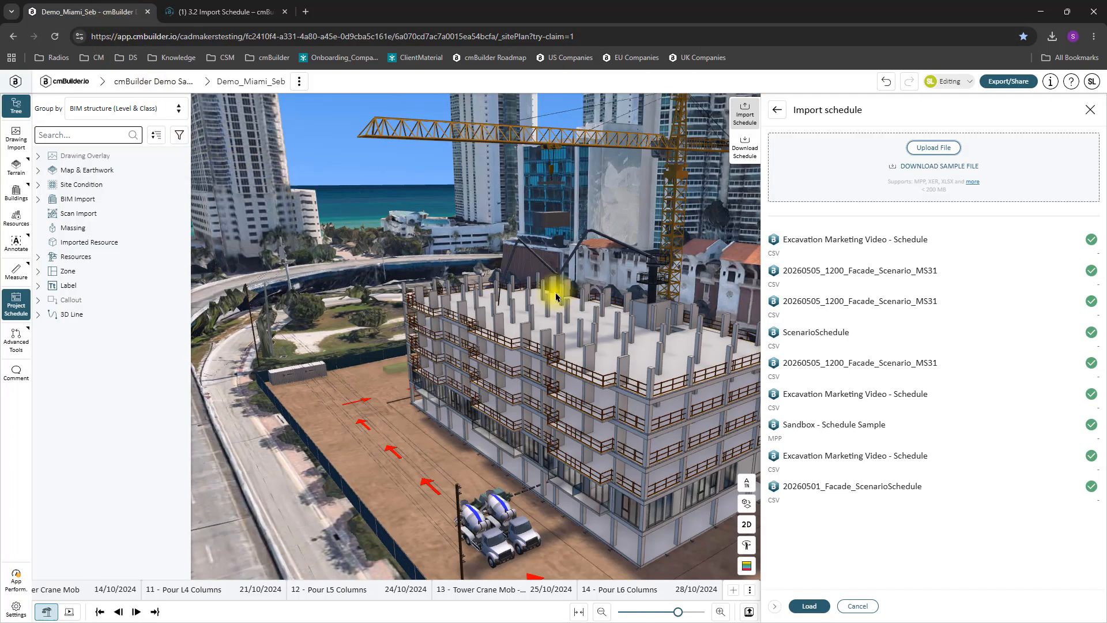
- Download the sample schedule file and examine the name and date columns of the ScenarioSchedule (32).csv spreadsheet in Excel
{"action": "left_click", "coordinate": [922, 171]}
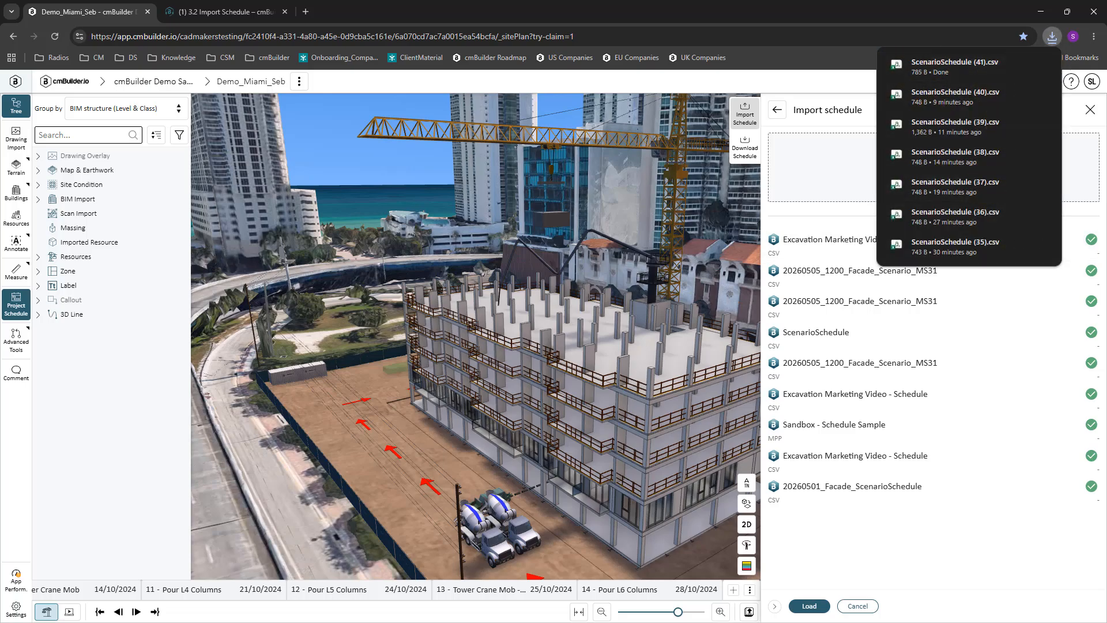
{"action": "key", "text": "alt+Tab"}
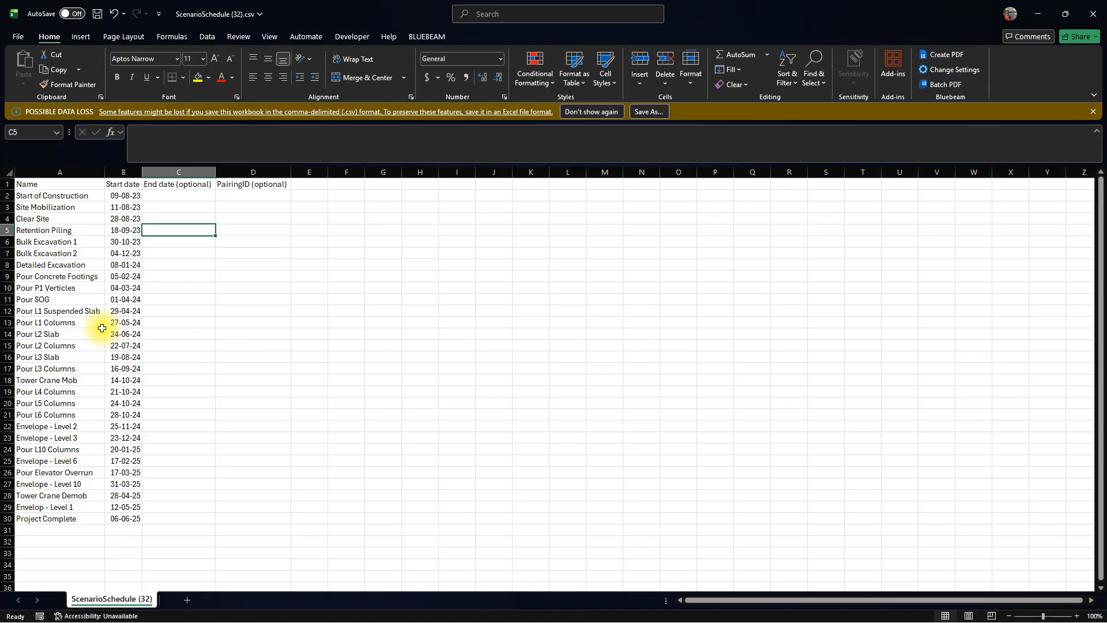
{"action": "left_click", "coordinate": [53, 183]}
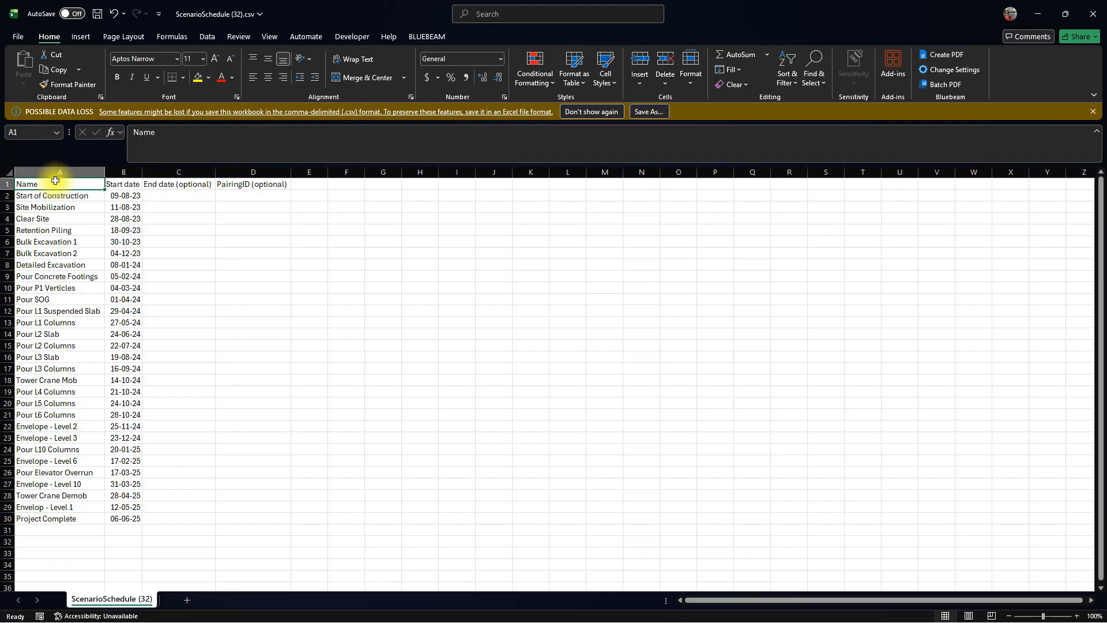
{"action": "left_click", "coordinate": [117, 173]}
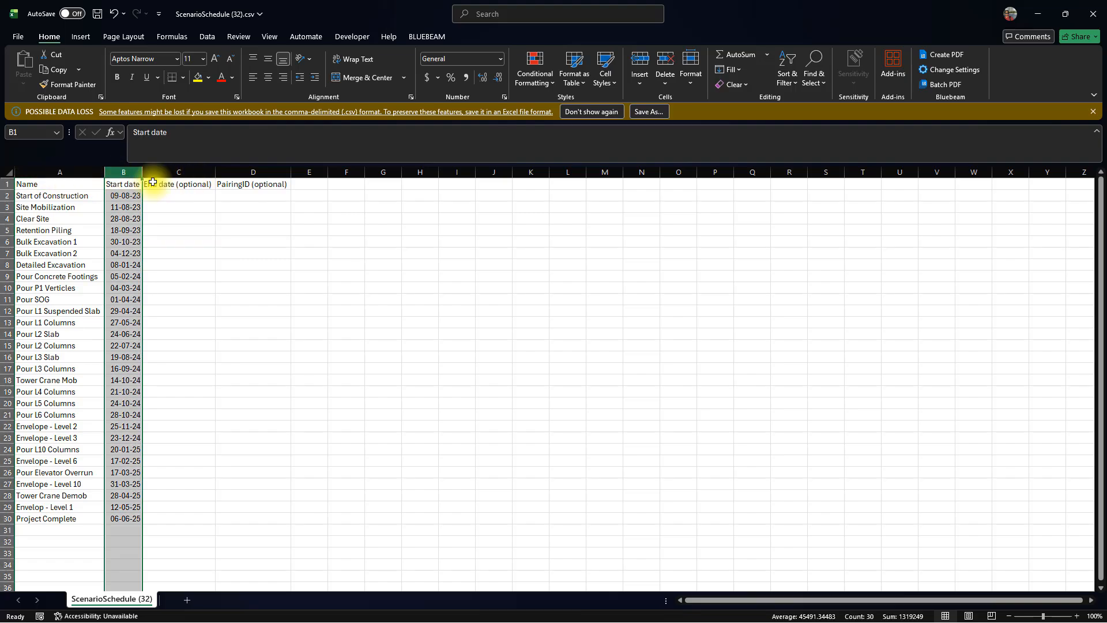
{"action": "left_click", "coordinate": [194, 228]}
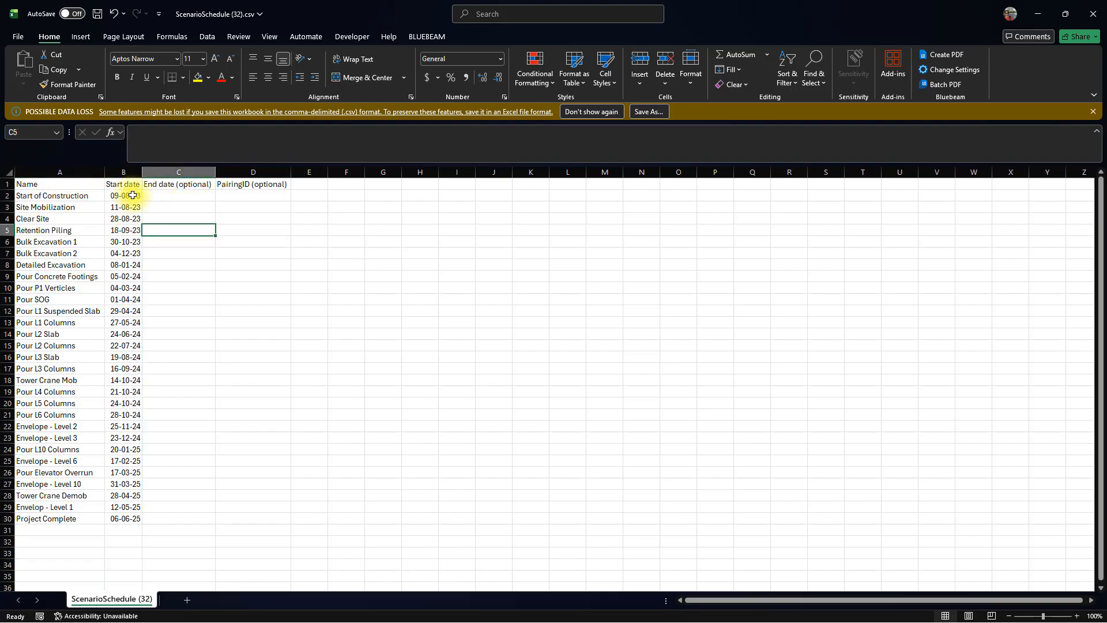
{"action": "left_click", "coordinate": [1038, 14]}
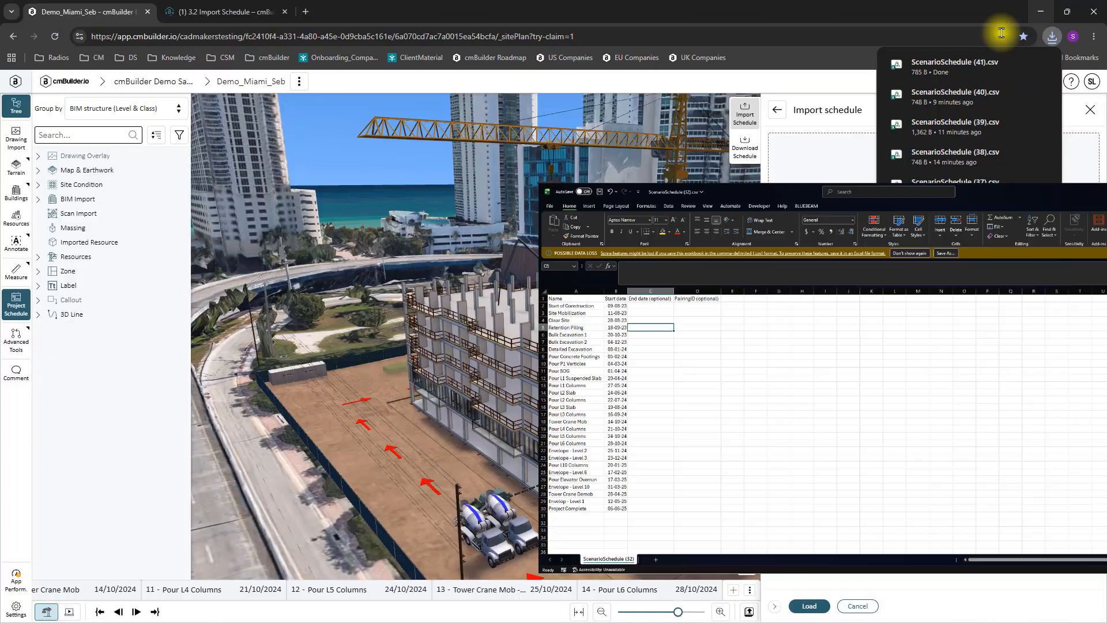
- Load the previously uploaded "Sandbox - Schedule Sample" MPP schedule and collapse its Design Phase tasks
{"action": "left_click", "coordinate": [905, 425]}
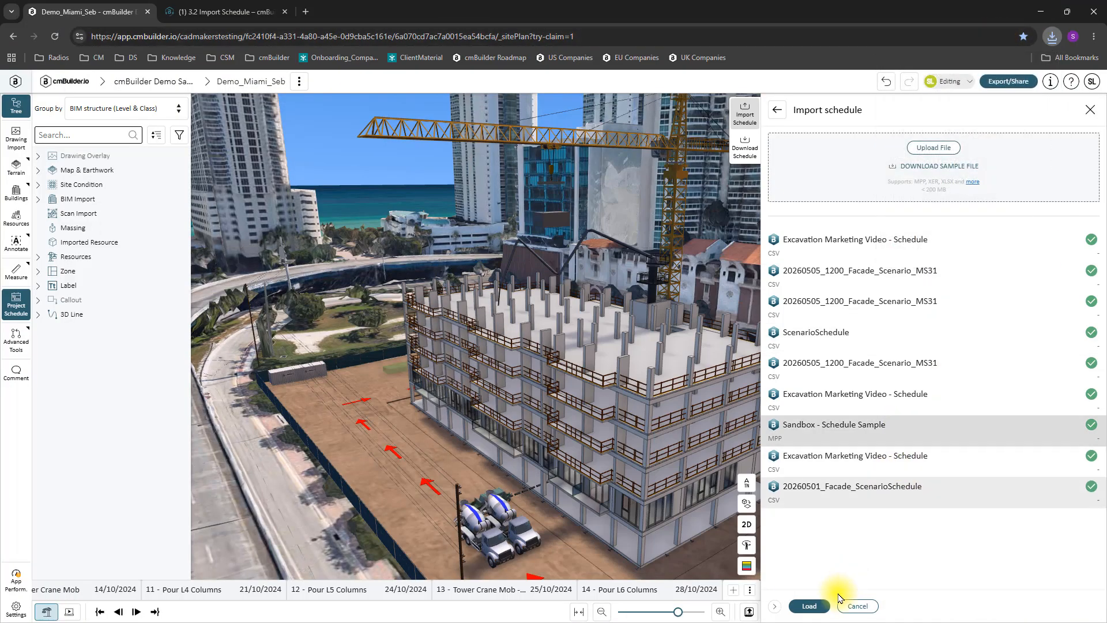
{"action": "left_click", "coordinate": [819, 607]}
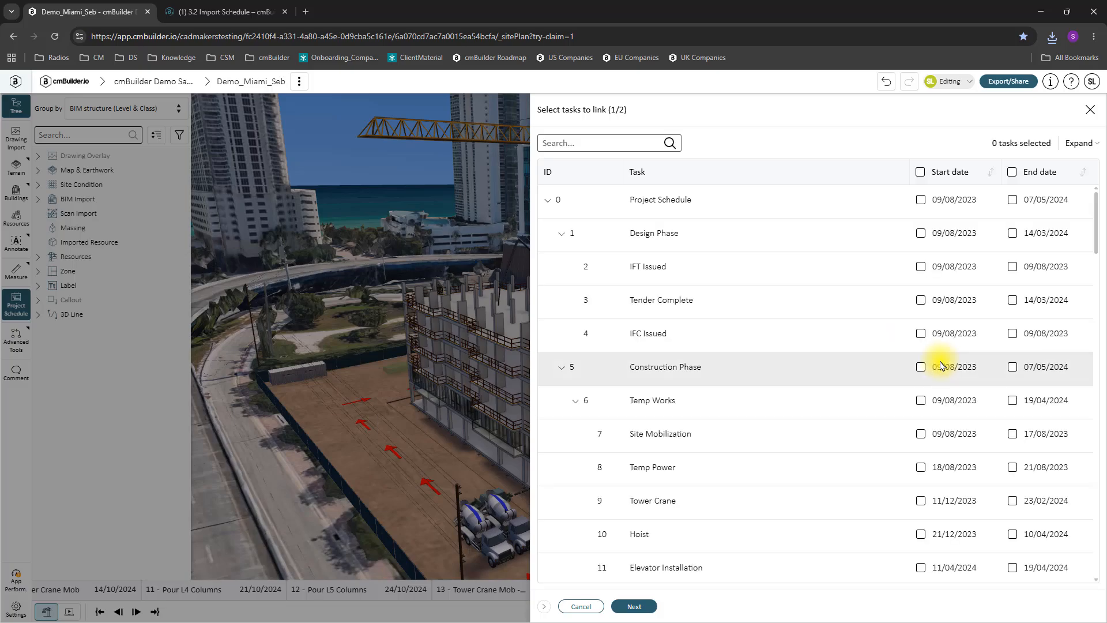
{"action": "left_click", "coordinate": [563, 235]}
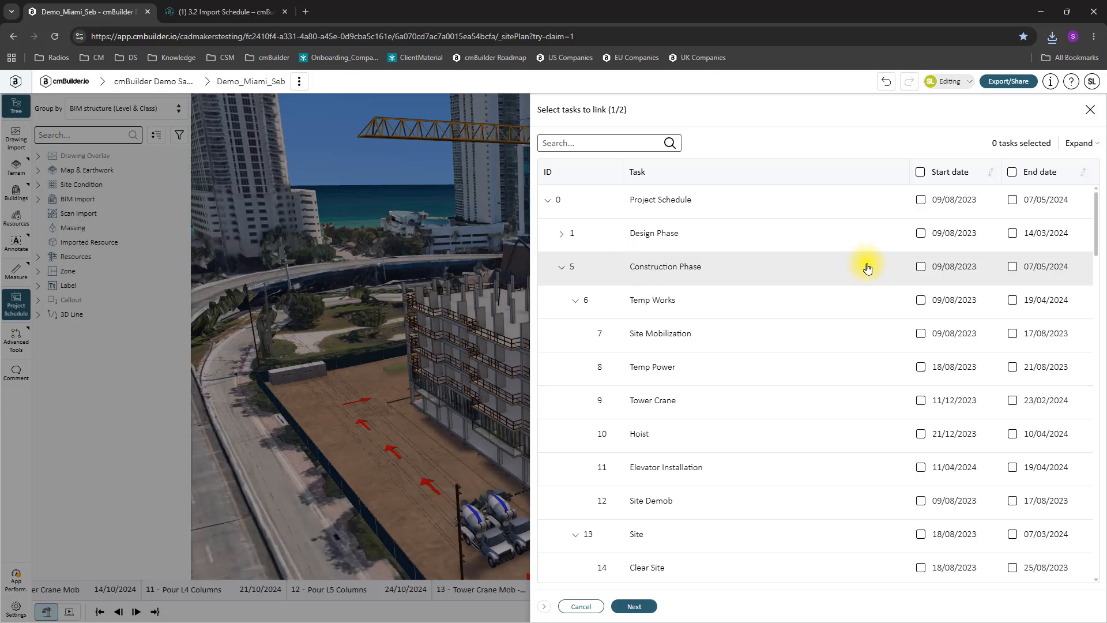
- Select the start and end dates of Construction Phase, Tower Crane and Hoist, plus the end date of Site Mobilization
{"action": "left_click", "coordinate": [1014, 268]}
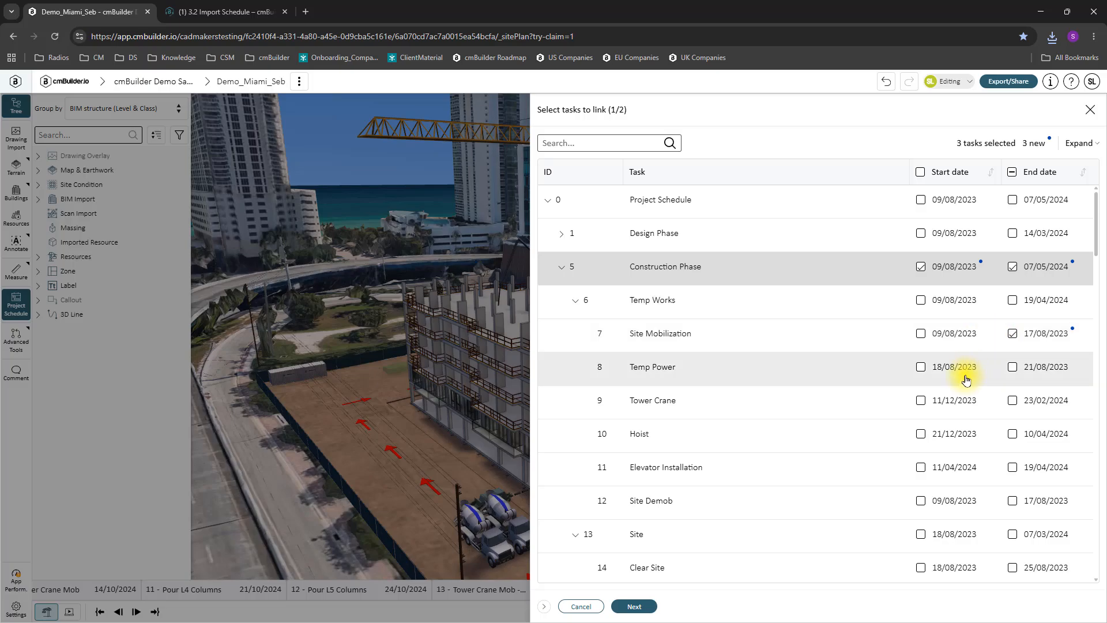
{"action": "left_click", "coordinate": [1012, 400]}
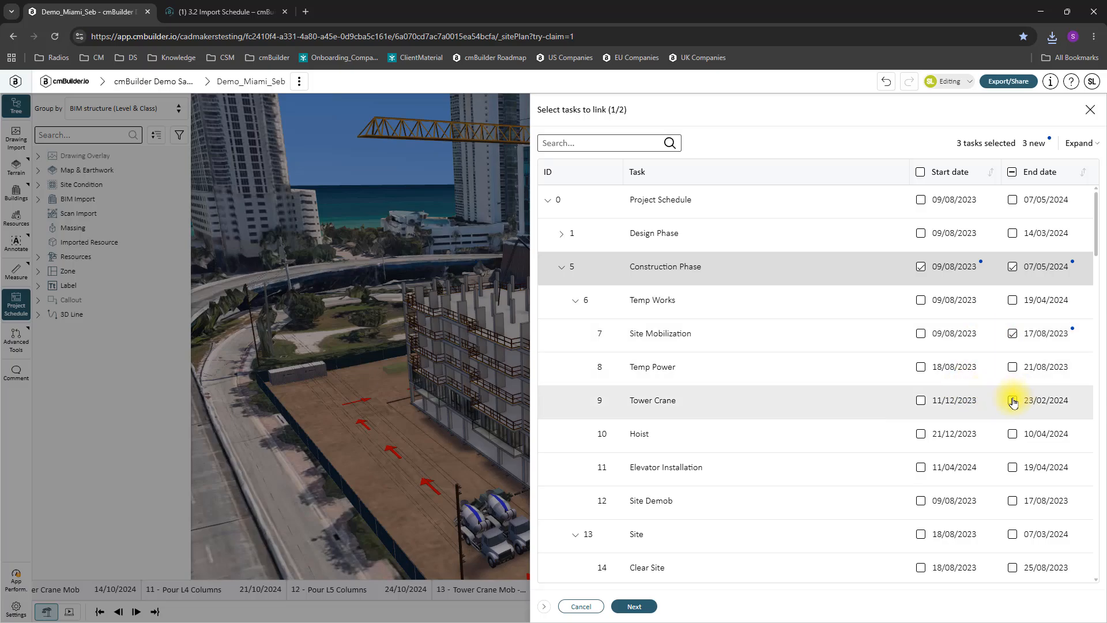
{"action": "left_click", "coordinate": [1013, 435]}
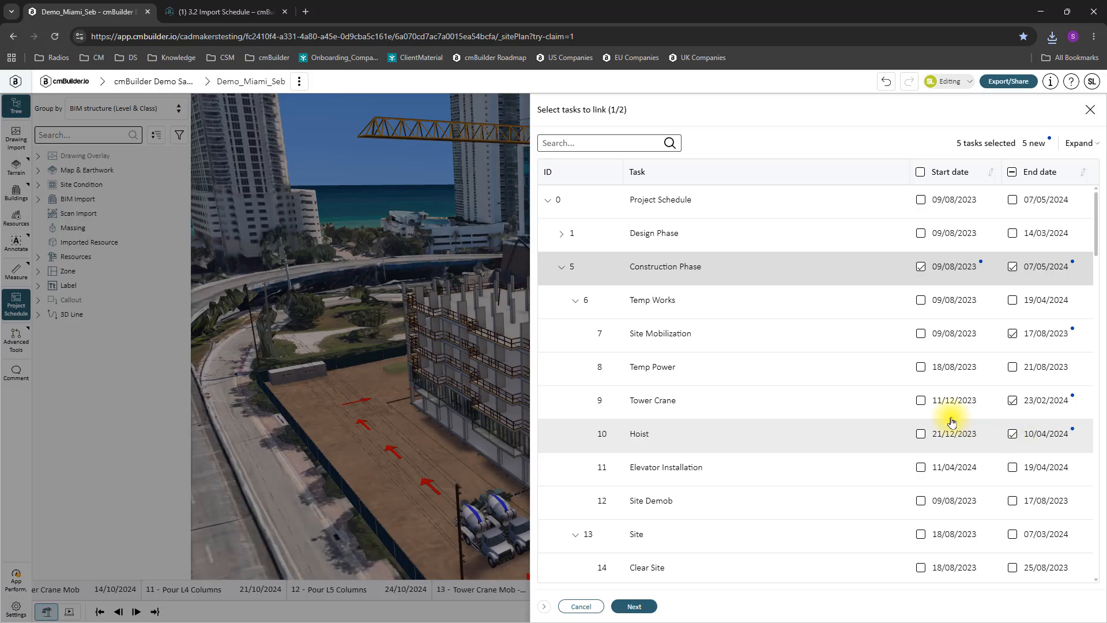
{"action": "left_click", "coordinate": [921, 402]}
{"action": "left_click", "coordinate": [924, 438]}
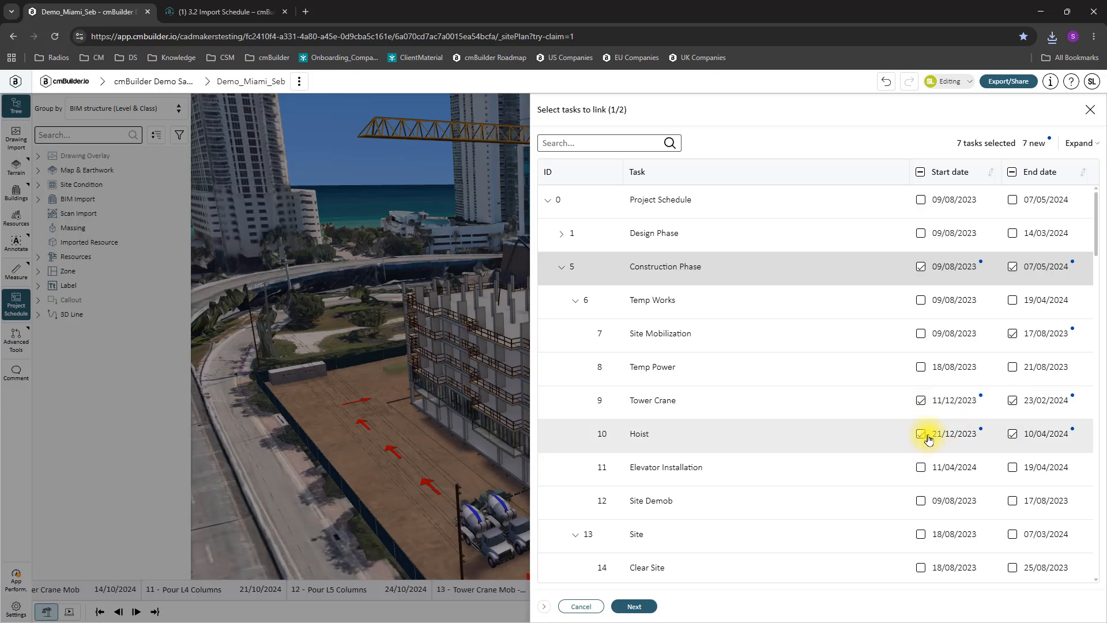
- Select the end dates of Clear Site, Retention Piling, Bulk Excavation 1 and 2, Detailed Excavation and Pour Concrete Footings
{"action": "scroll", "coordinate": [924, 438], "scroll_direction": "down", "scroll_amount": 2}
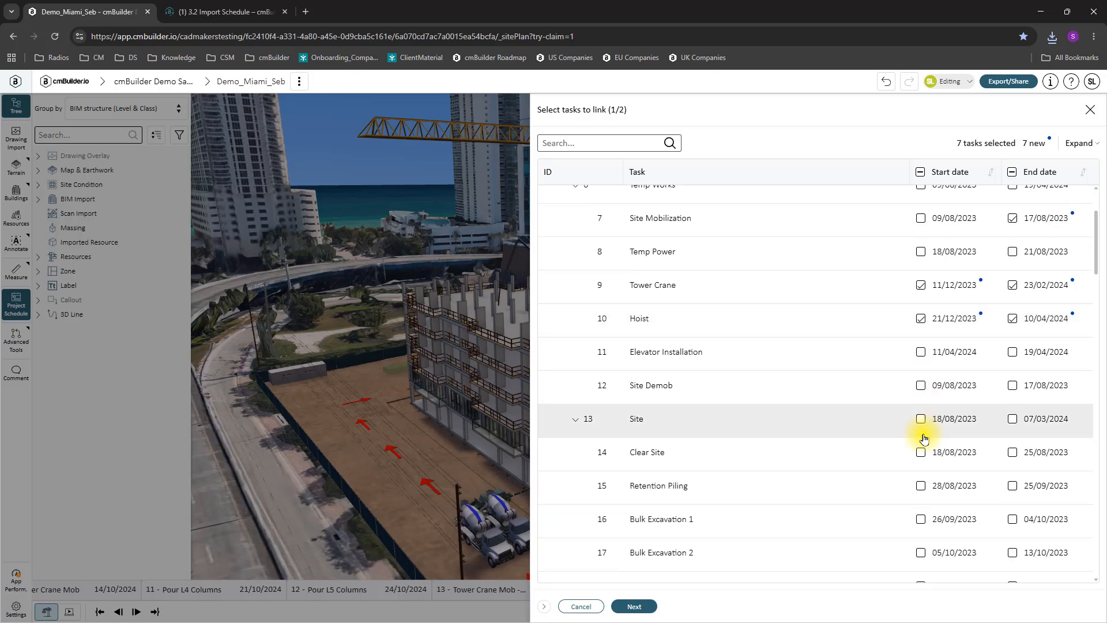
{"action": "scroll", "coordinate": [924, 438], "scroll_direction": "down", "scroll_amount": 1}
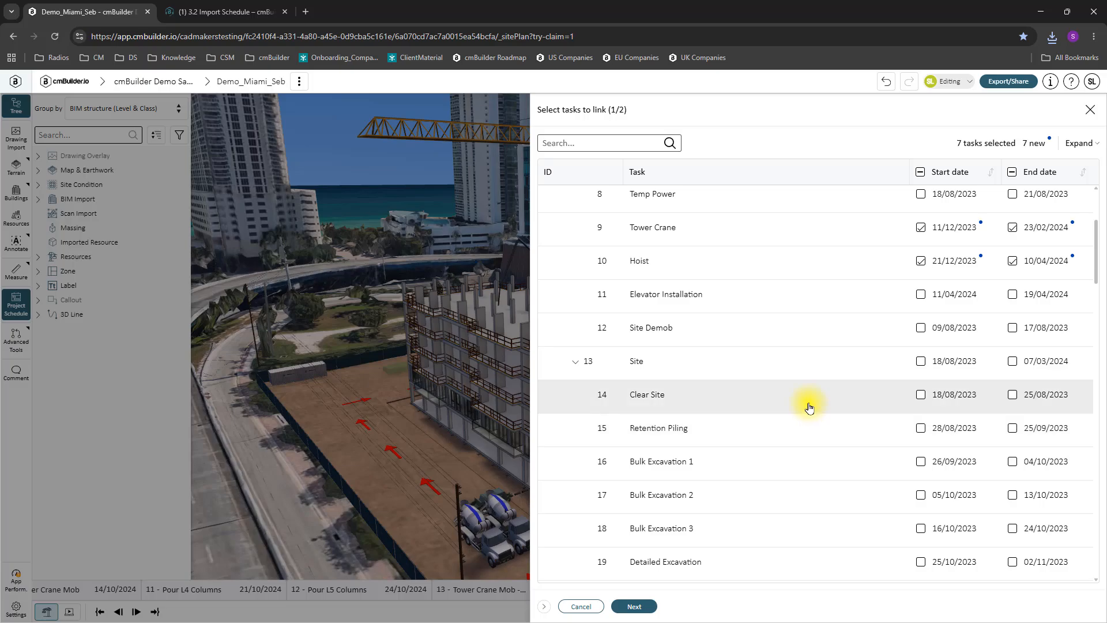
{"action": "left_click", "coordinate": [755, 507], "text": "shift"}
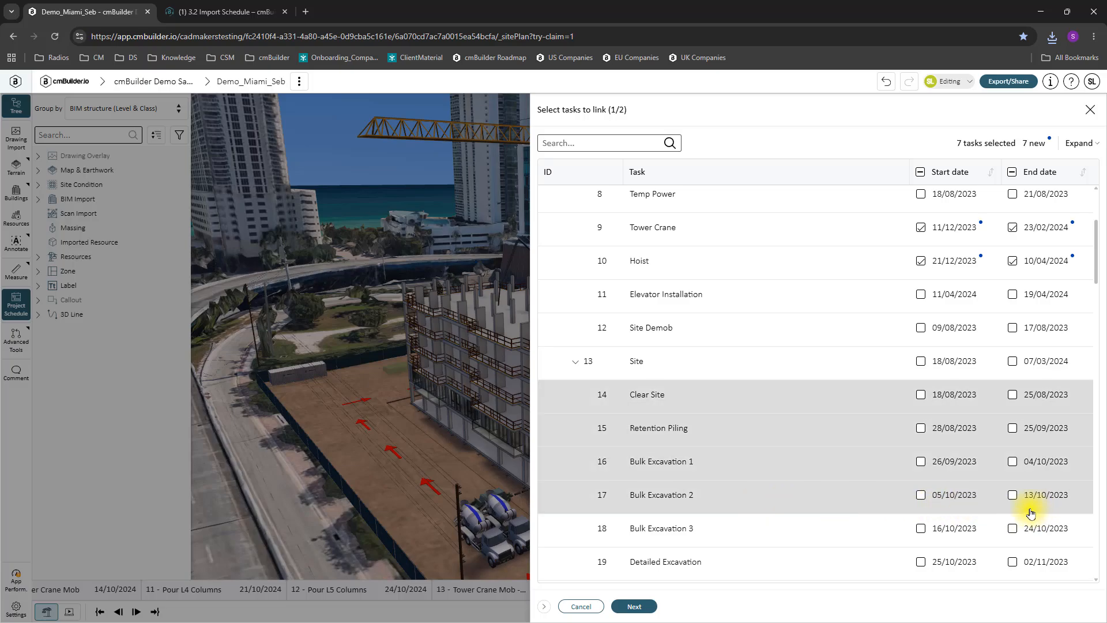
{"action": "left_click", "coordinate": [1013, 494]}
{"action": "scroll", "coordinate": [836, 465], "scroll_direction": "down", "scroll_amount": 4}
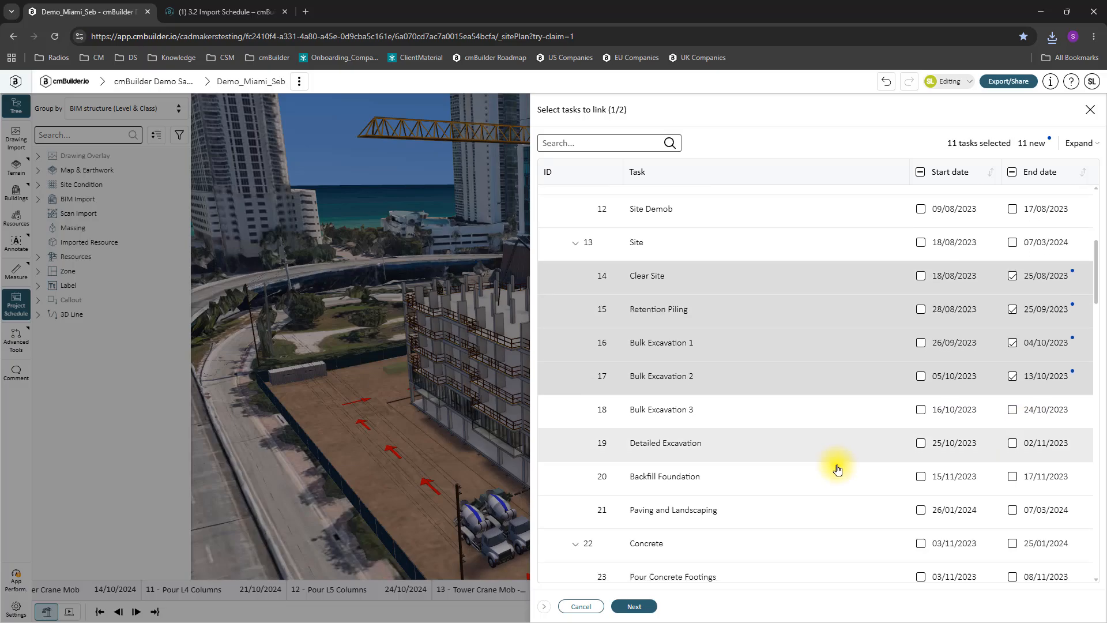
{"action": "left_click", "coordinate": [714, 345]}
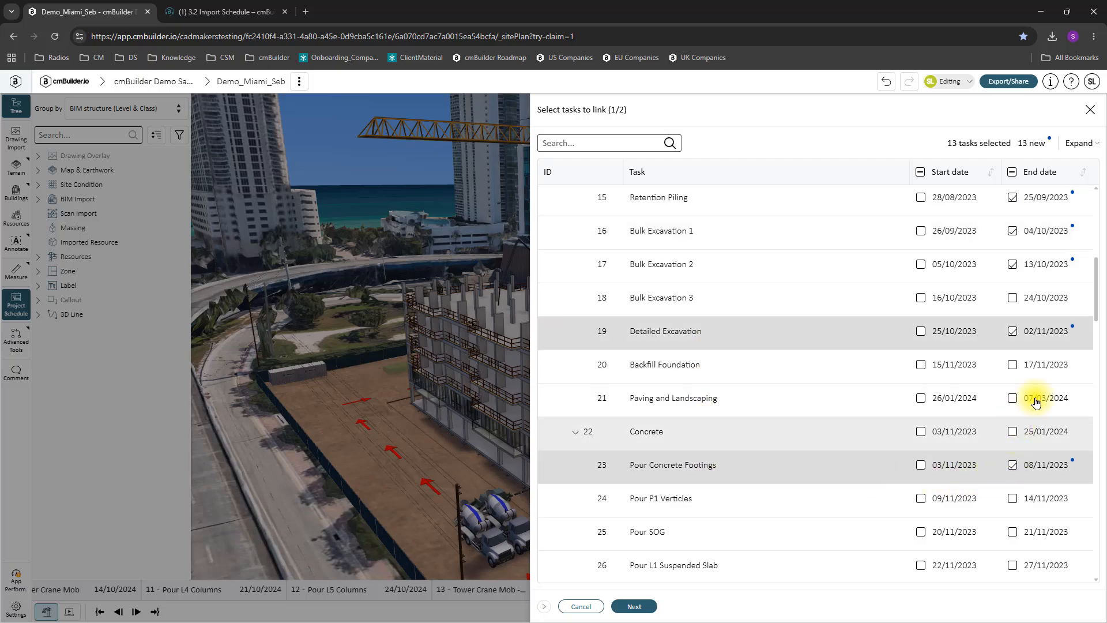
- Proceed to the milestone review and link the Construction Phase start task to the existing Start of Construction milestone
{"action": "left_click", "coordinate": [634, 607]}
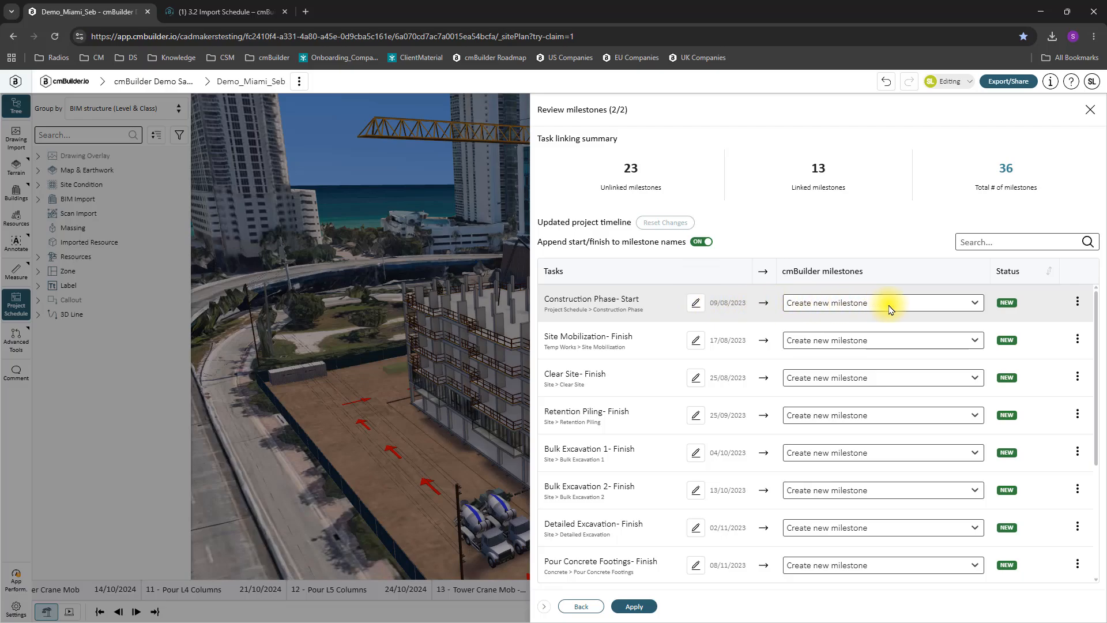
{"action": "left_click", "coordinate": [852, 306]}
{"action": "left_click", "coordinate": [815, 386]}
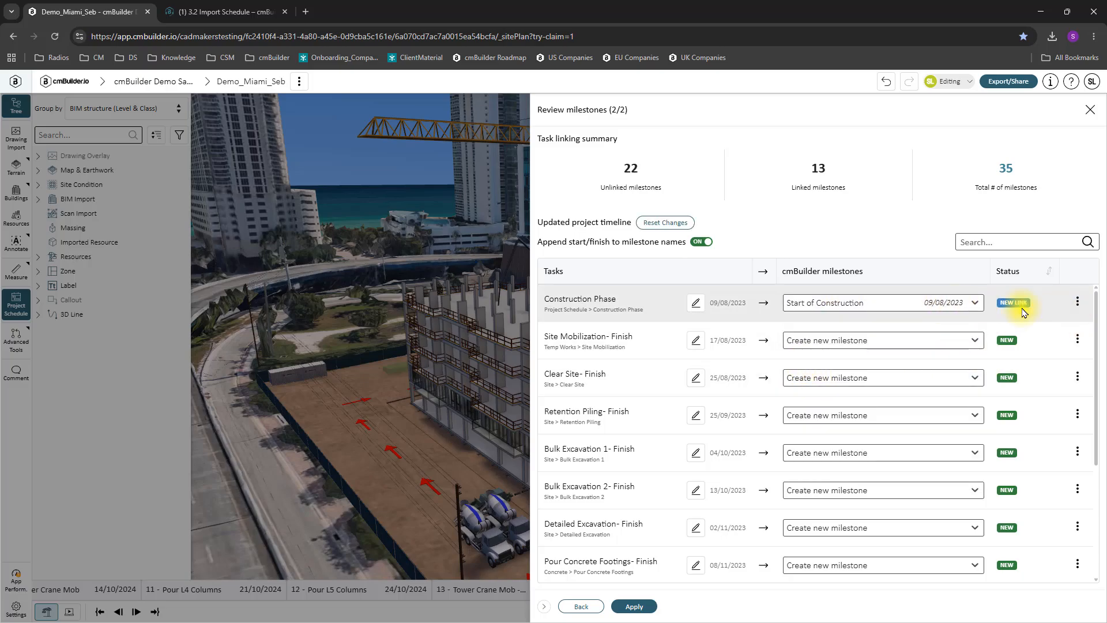
- Turn off appending start/finish to the milestone names and turn it back on
{"action": "left_click", "coordinate": [1078, 304]}
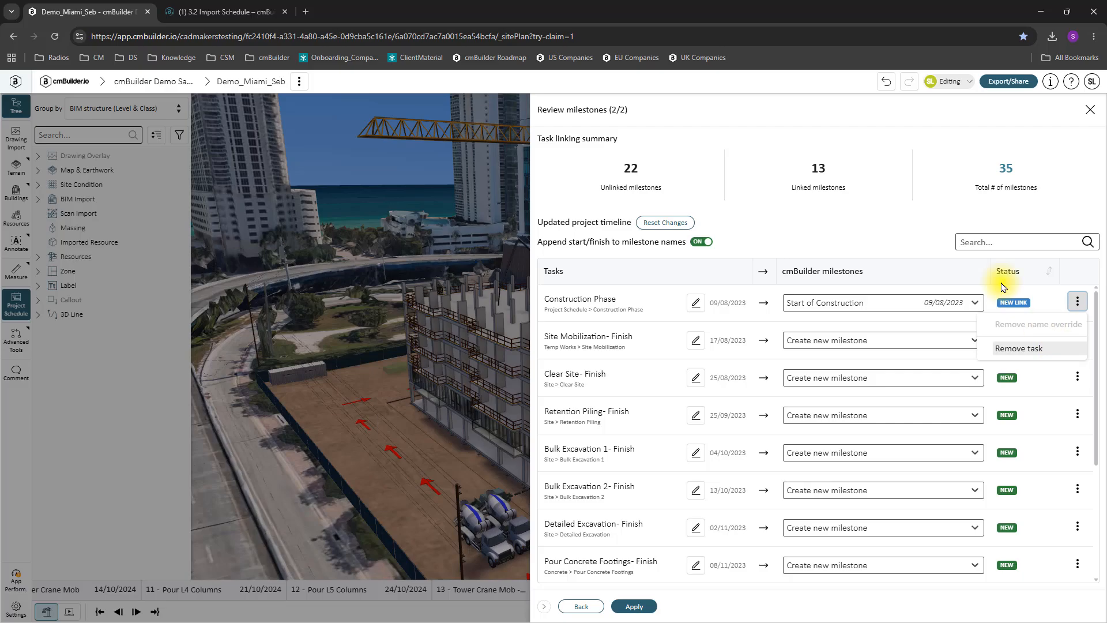
{"action": "left_click", "coordinate": [830, 241]}
{"action": "left_click", "coordinate": [702, 243]}
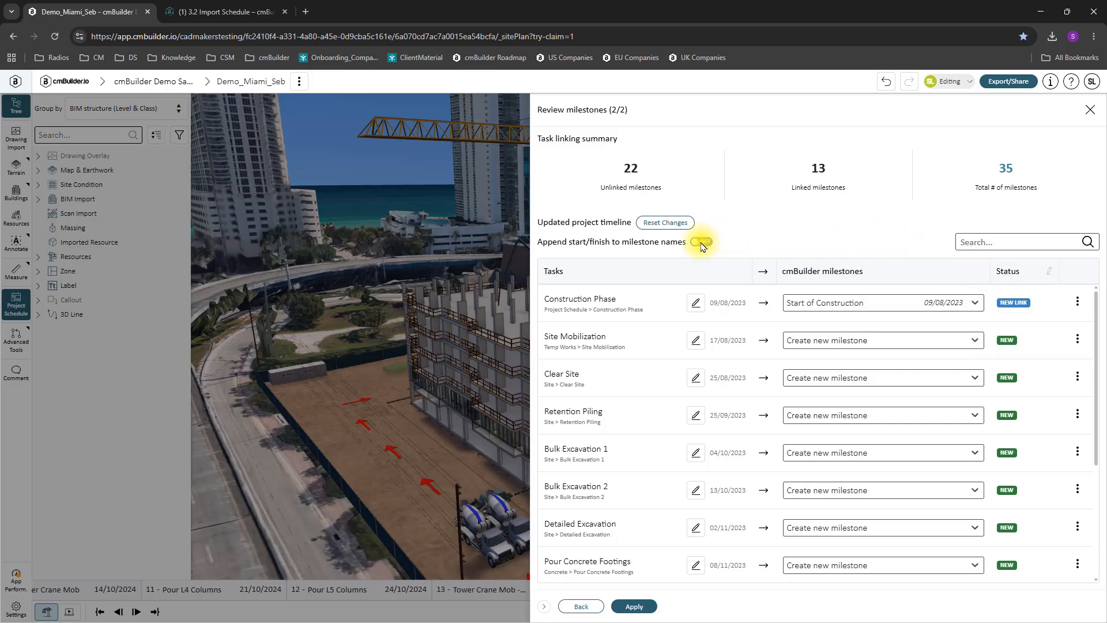
{"action": "left_click", "coordinate": [702, 243]}
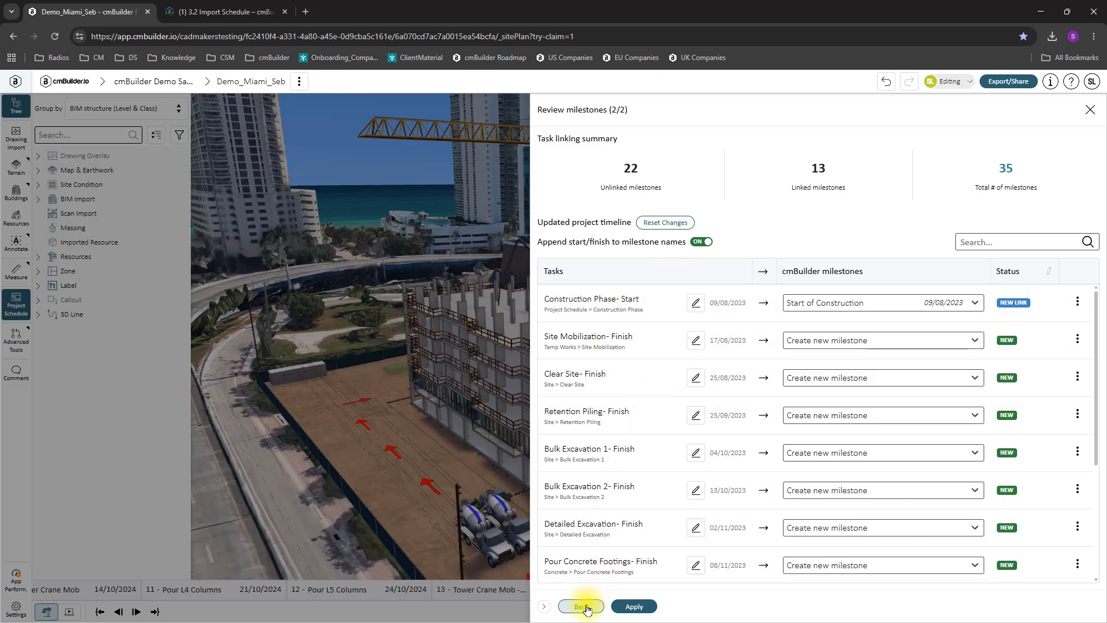
- Apply the reviewed milestones to the project schedule and widen the schedule list to show the full milestone names
{"action": "left_click", "coordinate": [634, 606]}
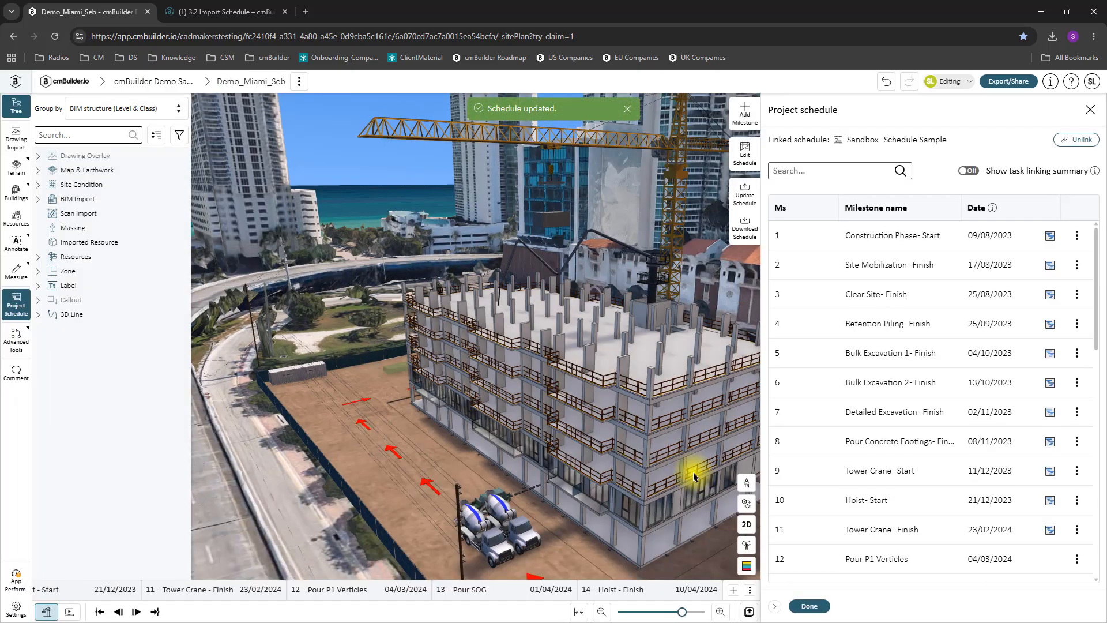
{"action": "left_click_drag", "start_coordinate": [763, 374], "coordinate": [638, 378]}
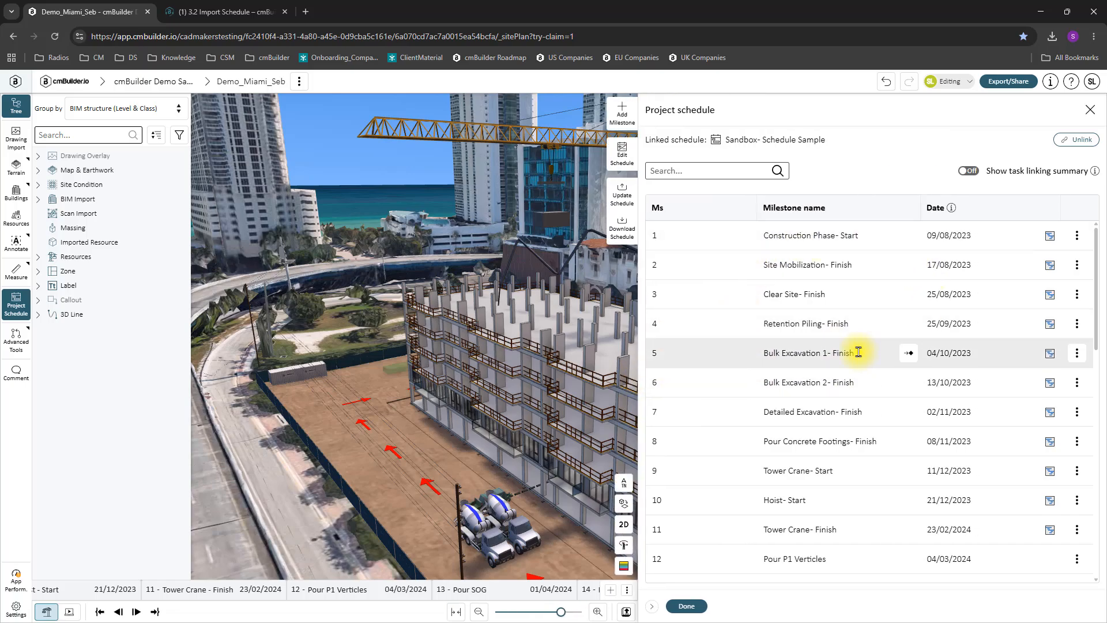
{"action": "scroll", "coordinate": [858, 352], "scroll_direction": "down", "scroll_amount": 3}
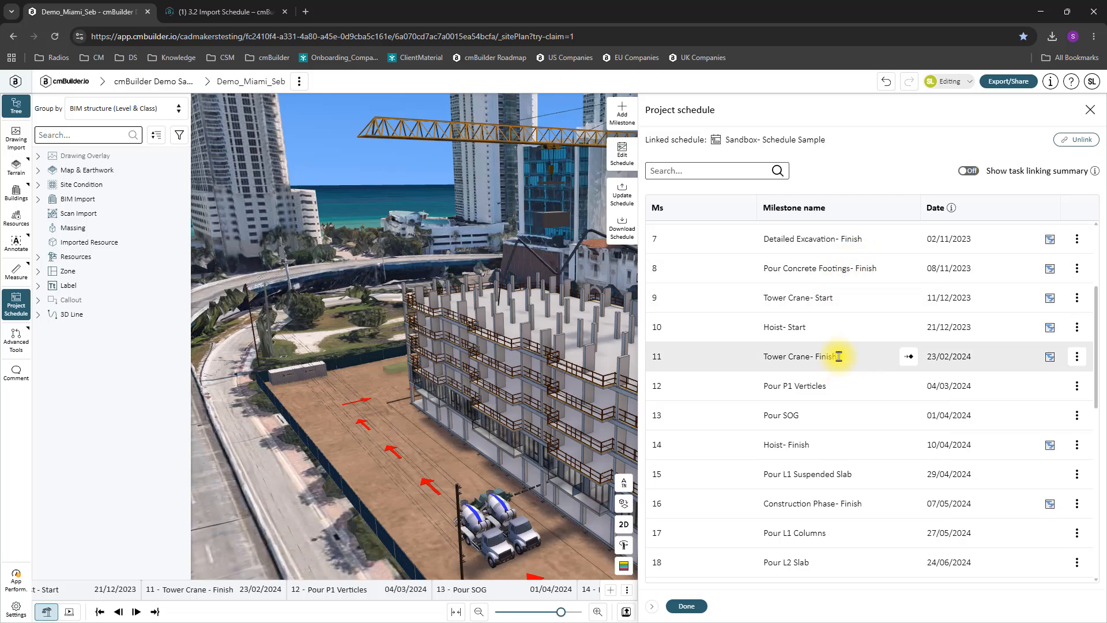
{"action": "mouse_move", "coordinate": [1048, 361]}
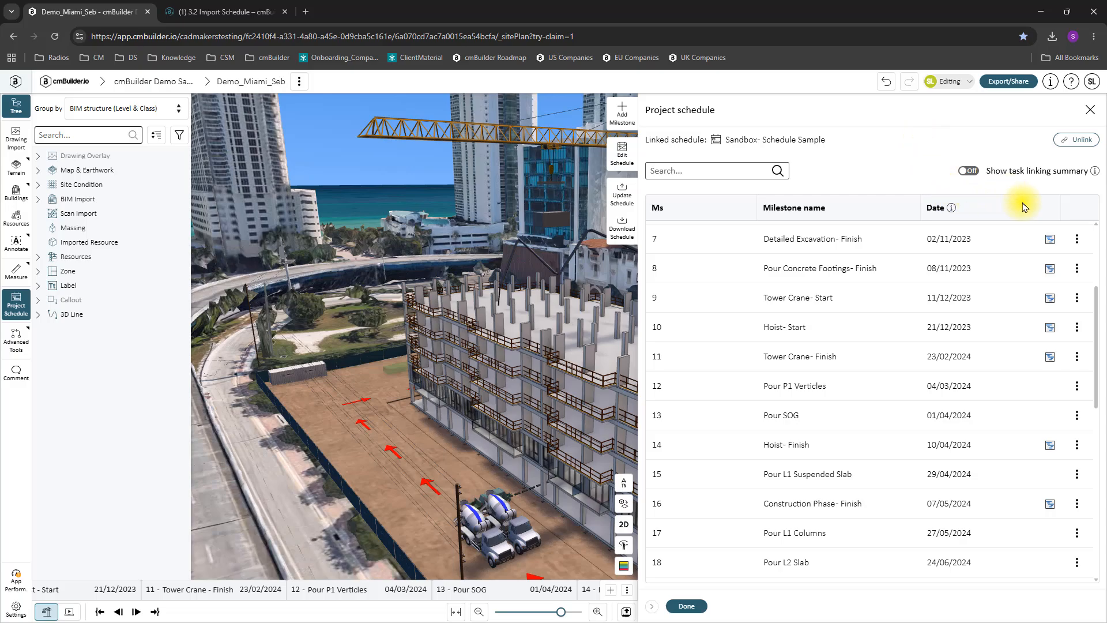
{"action": "left_click", "coordinate": [1077, 240]}
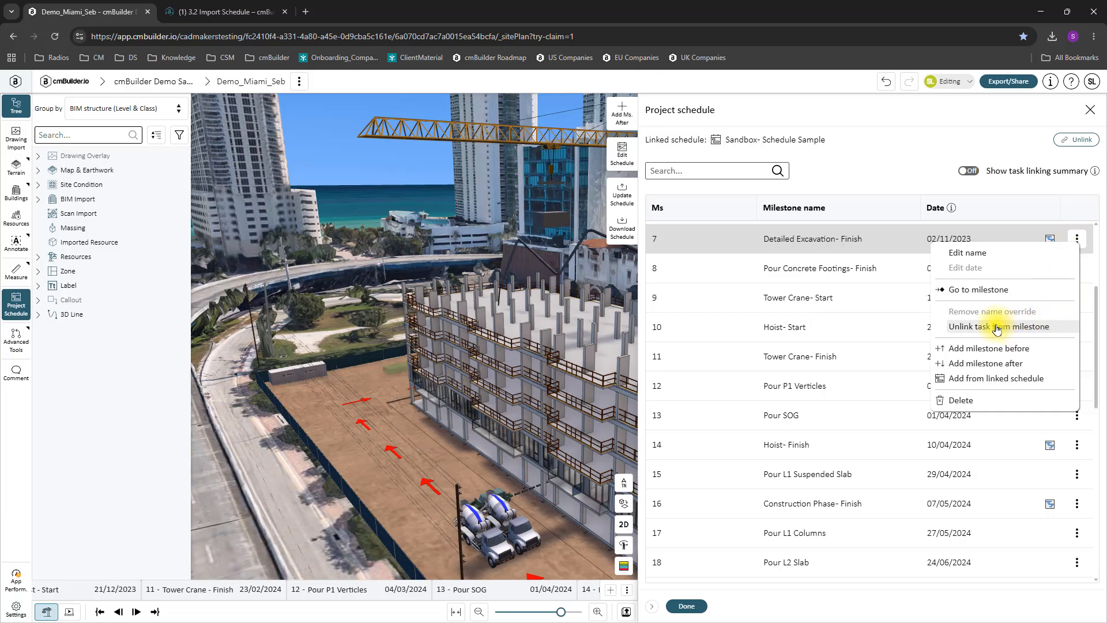
{"action": "left_click", "coordinate": [883, 171]}
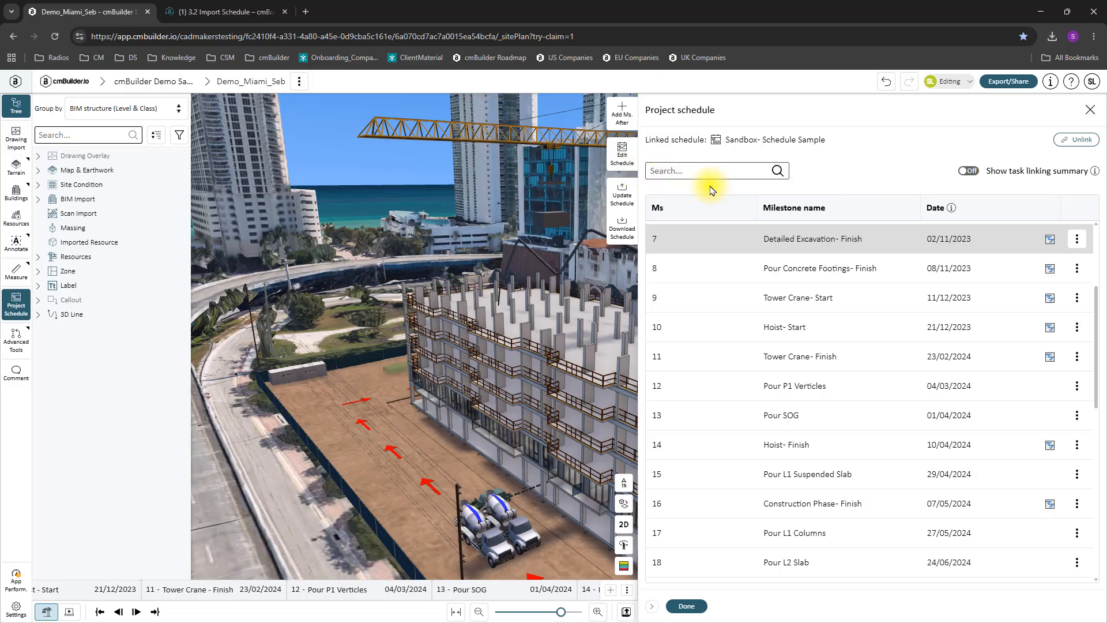
- Load the ScenarioSchedule file as an update to the linked schedule and proceed to the milestone review
{"action": "left_click", "coordinate": [623, 196]}
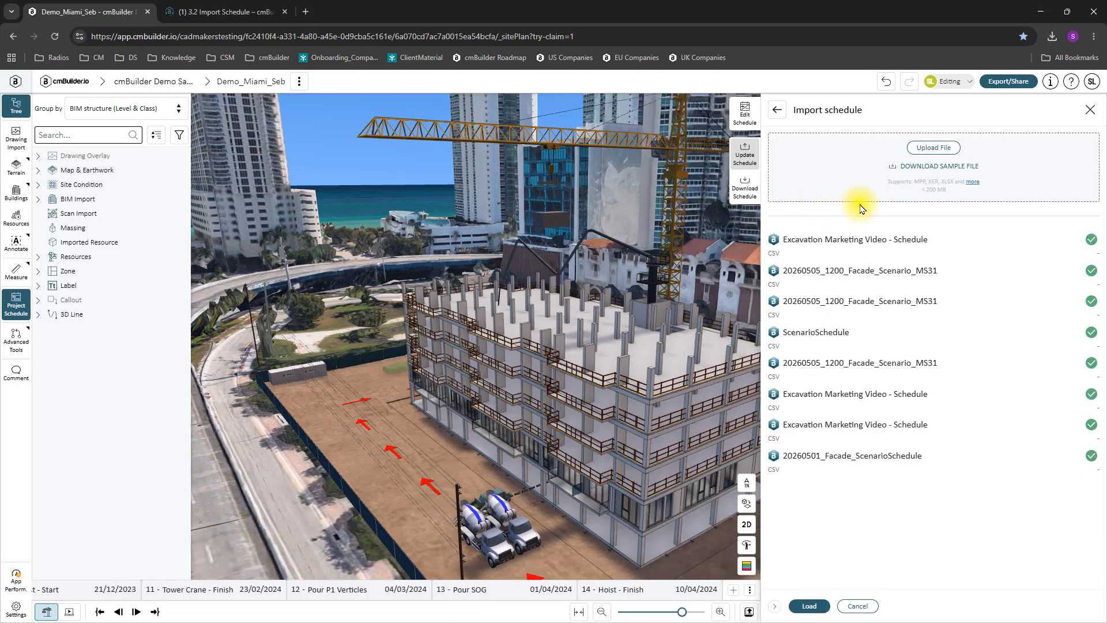
{"action": "left_click", "coordinate": [885, 347]}
{"action": "left_click", "coordinate": [809, 606]}
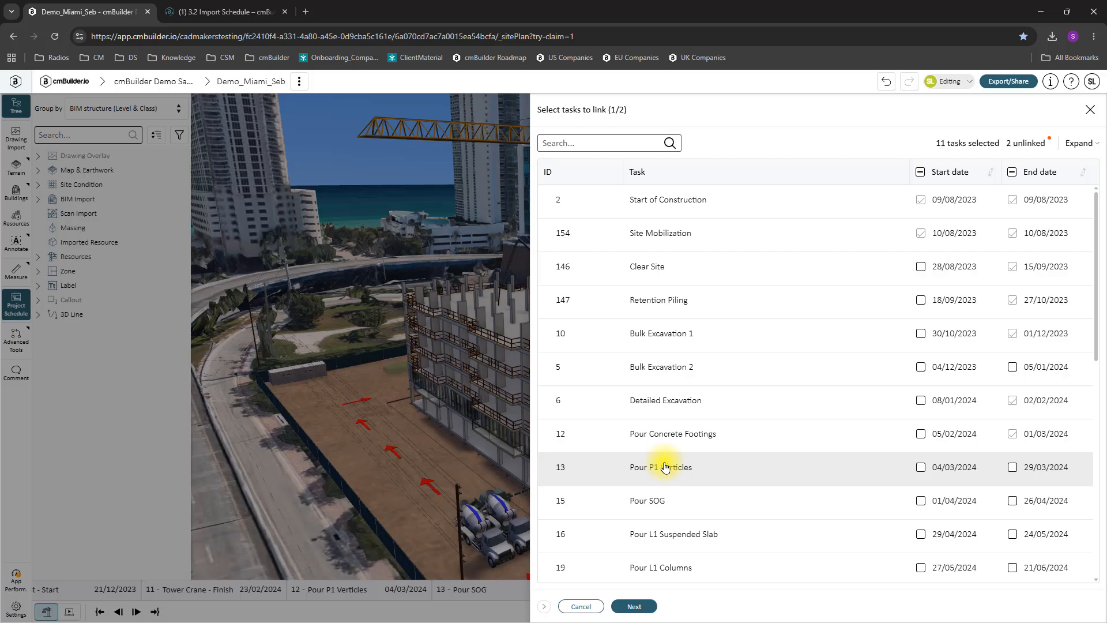
{"action": "left_click", "coordinate": [634, 606]}
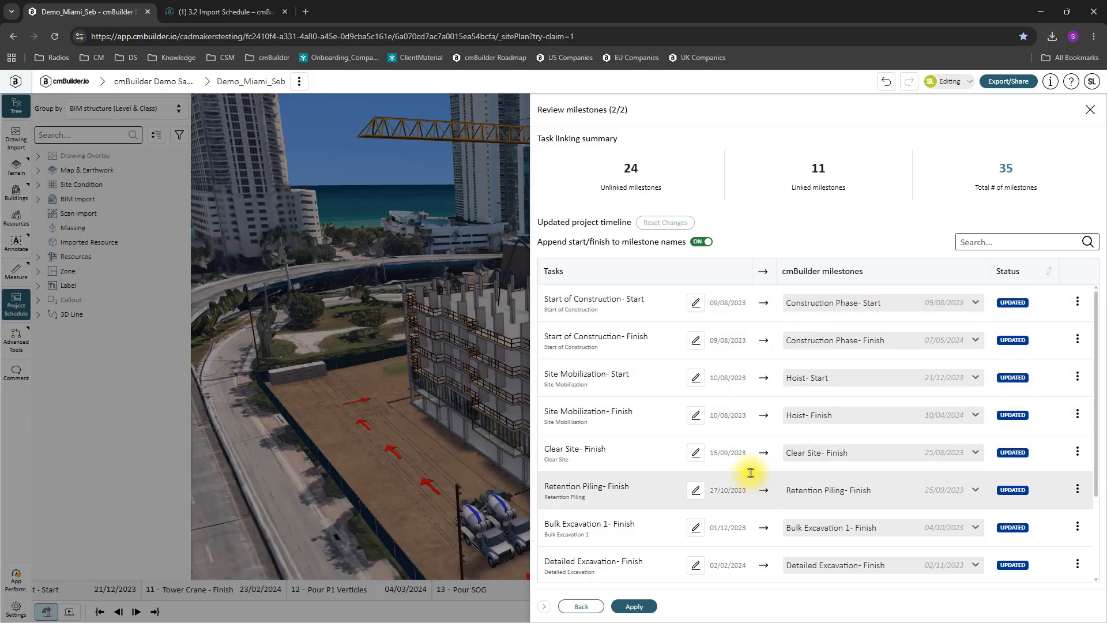
- Look through the updated milestone links and back out of the schedule update without applying it
{"action": "scroll", "coordinate": [739, 478], "scroll_direction": "down", "scroll_amount": 2}
{"action": "left_click", "coordinate": [581, 606]}
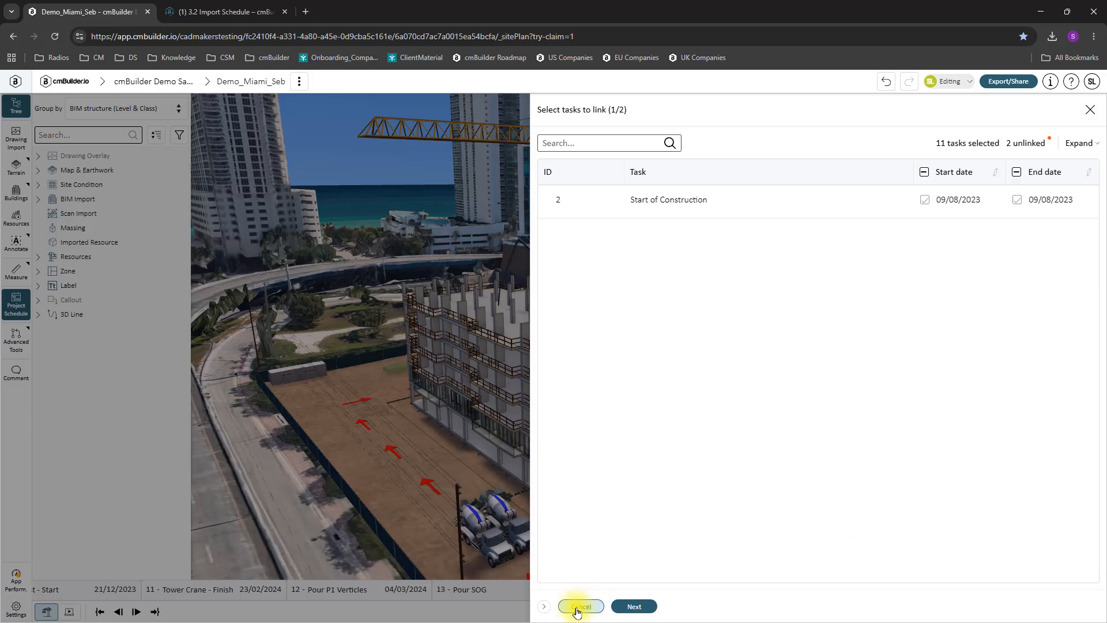
{"action": "left_click", "coordinate": [574, 605]}
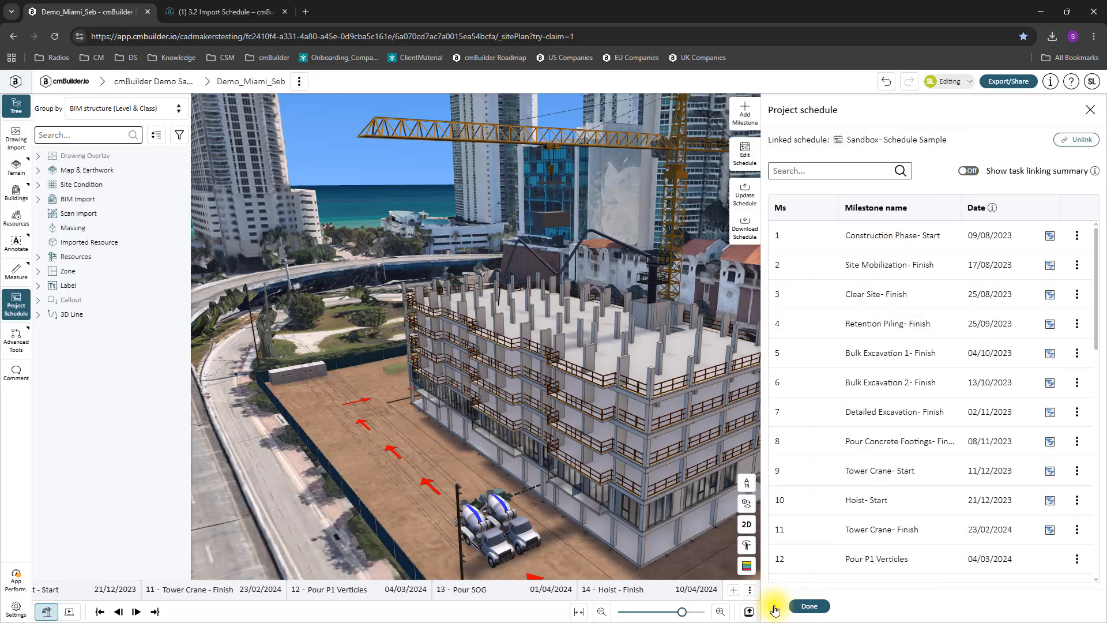
- Collapse and close the project schedule to return to the full 3D site view
{"action": "left_click", "coordinate": [796, 605]}
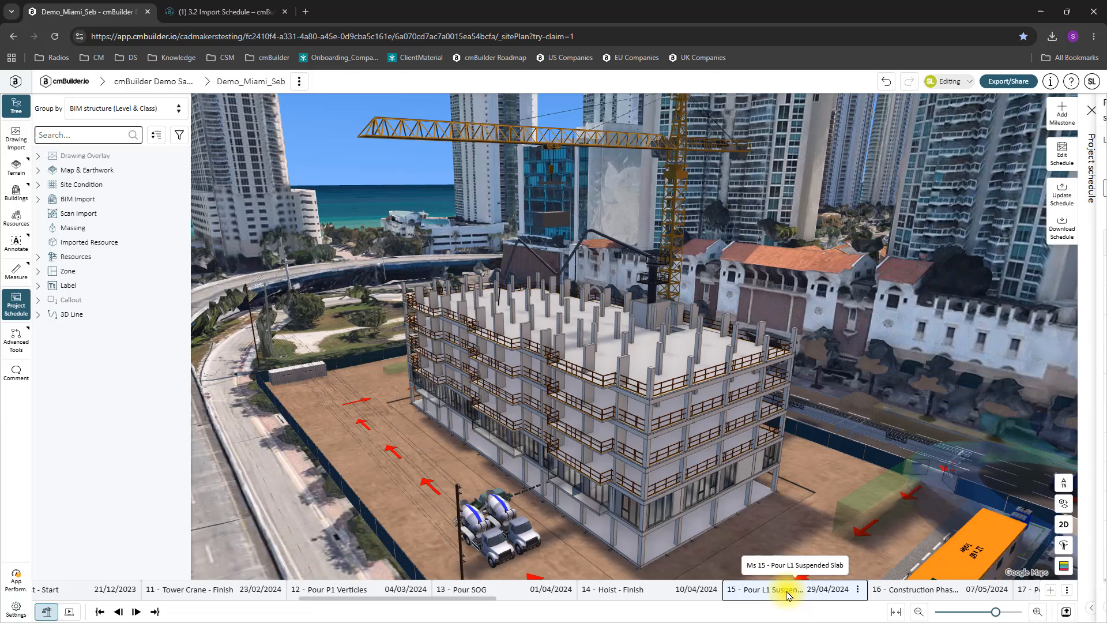
{"action": "left_click", "coordinate": [1093, 118]}
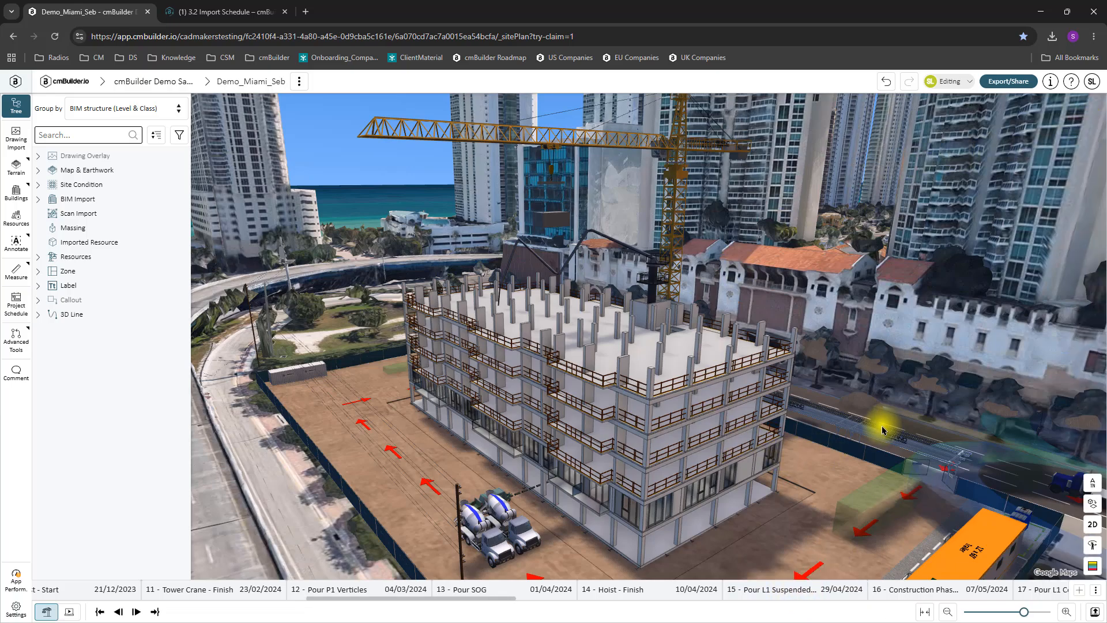